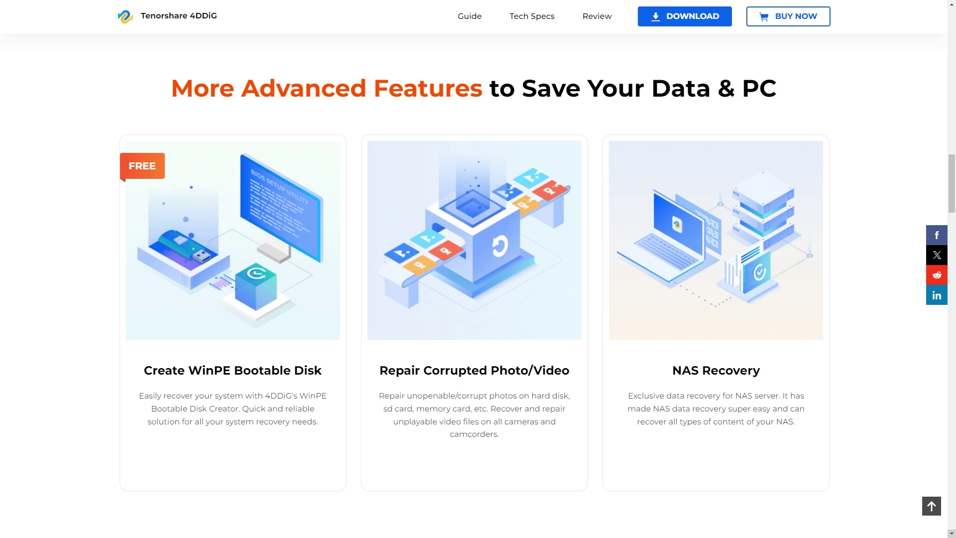
Download the free Windows version of 4DDiG as 4ddig-for-windows into the 2023.10.15 folder and run its installer.
scroll(478, 283, "down", 10)
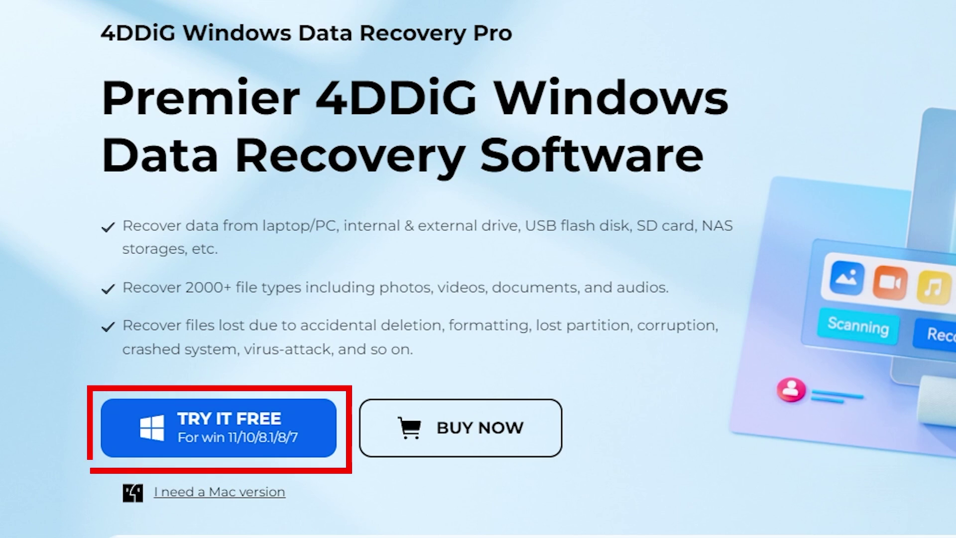
left_click(303, 431)
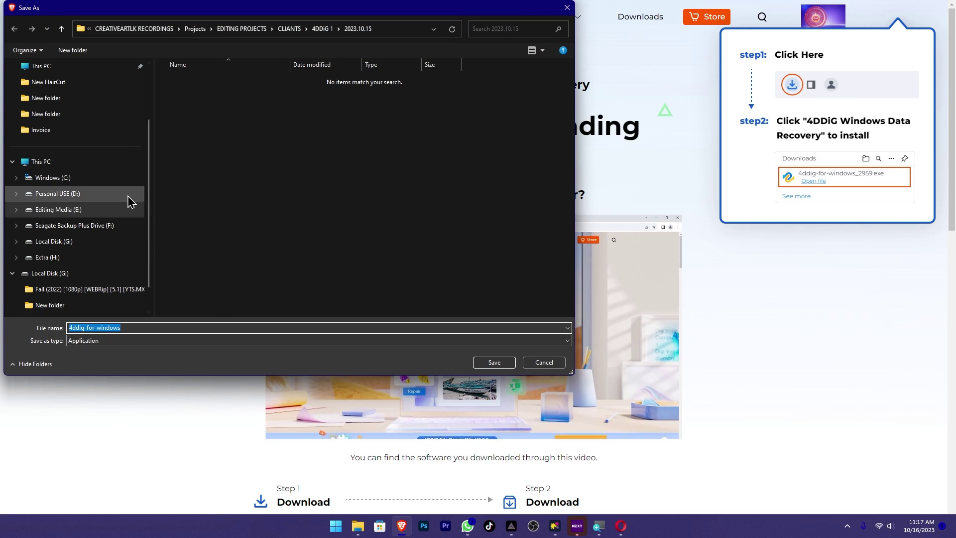
scroll(83, 144, "up", 2)
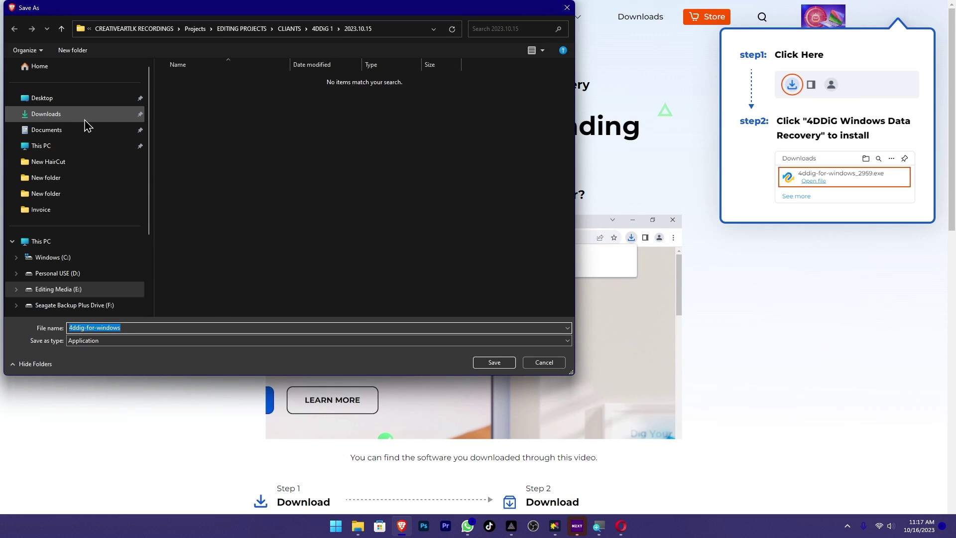
left_click(494, 363)
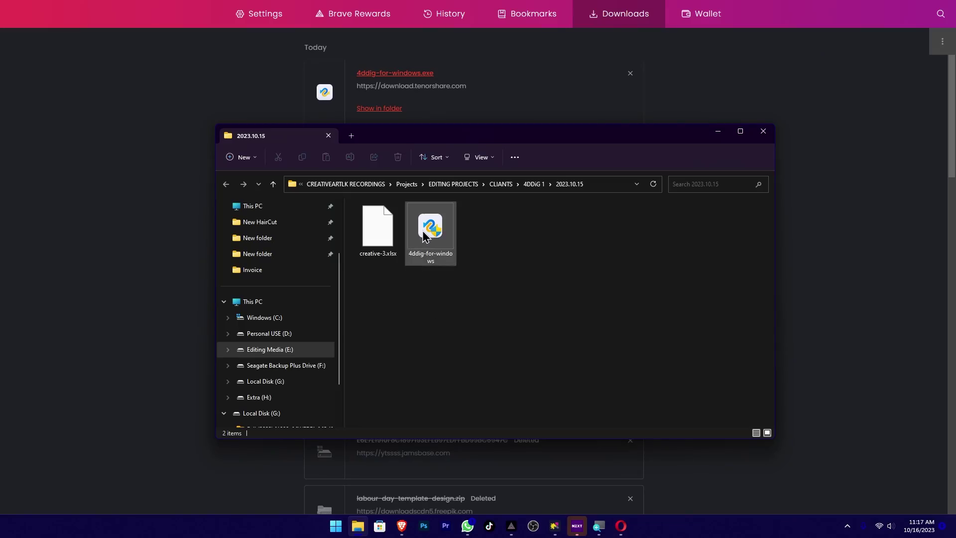
double_click(422, 231)
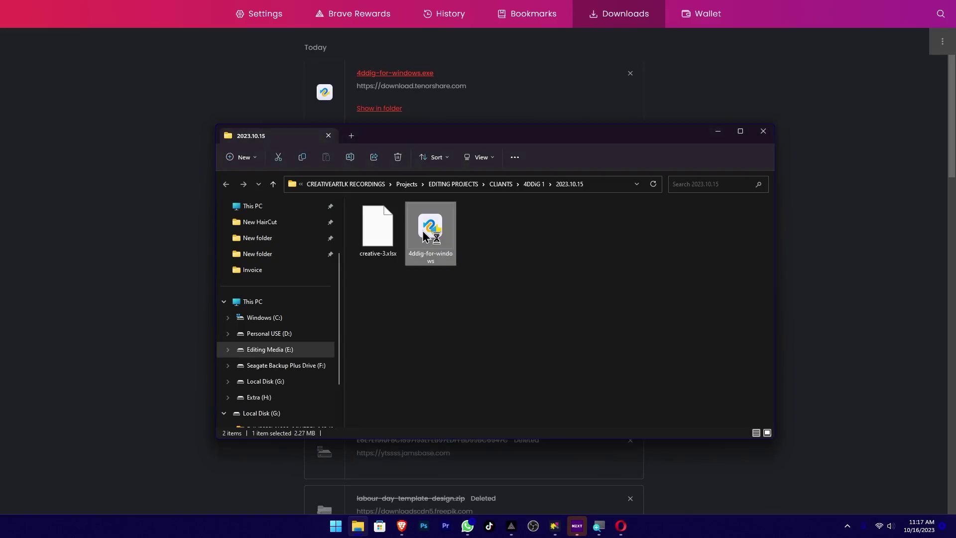
left_click(465, 291)
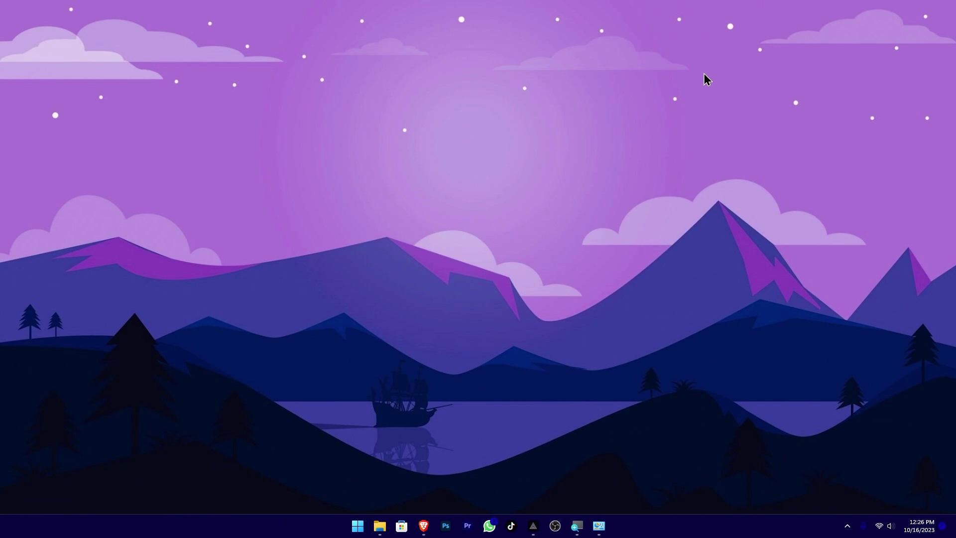
Launch Tenorshare 4DDiG from the second page of pinned apps.
key("super")
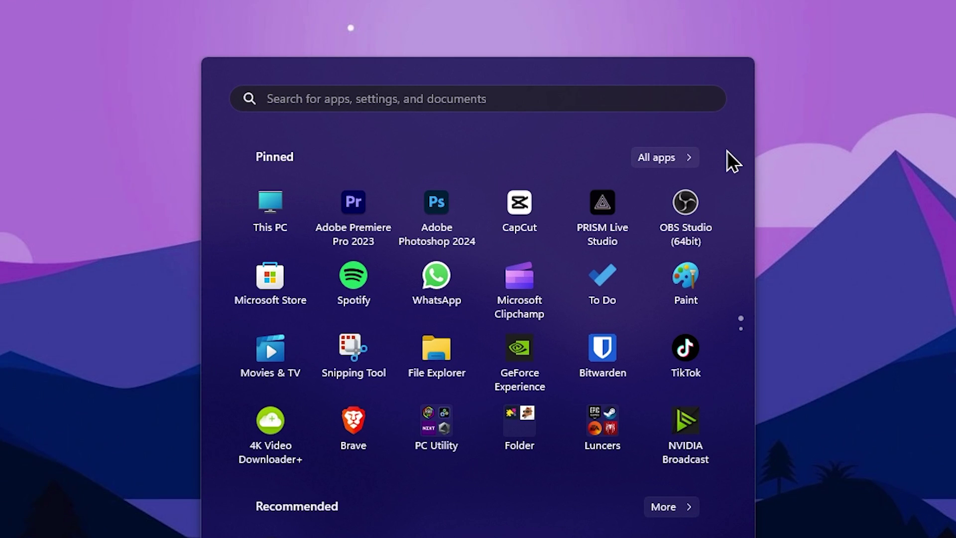
scroll(547, 384, "down", 1)
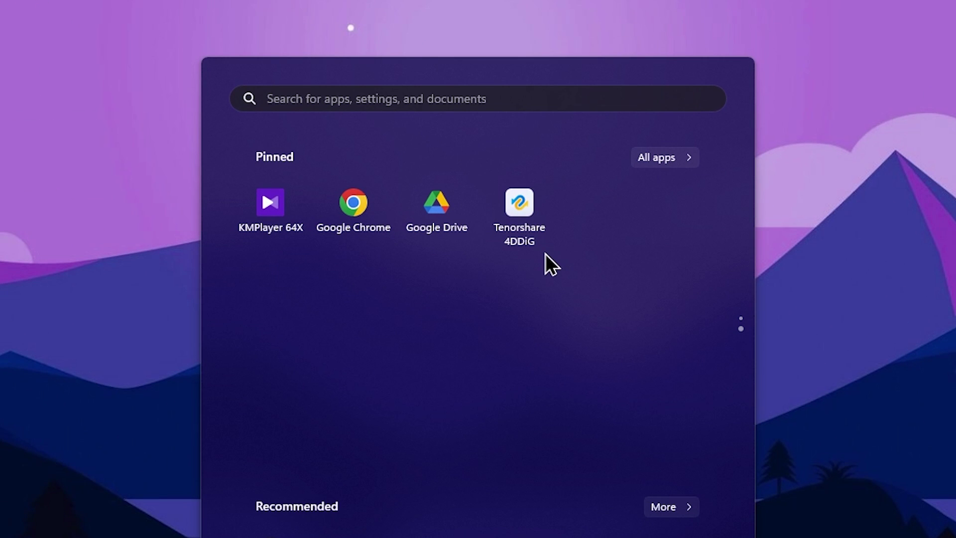
left_click(531, 231)
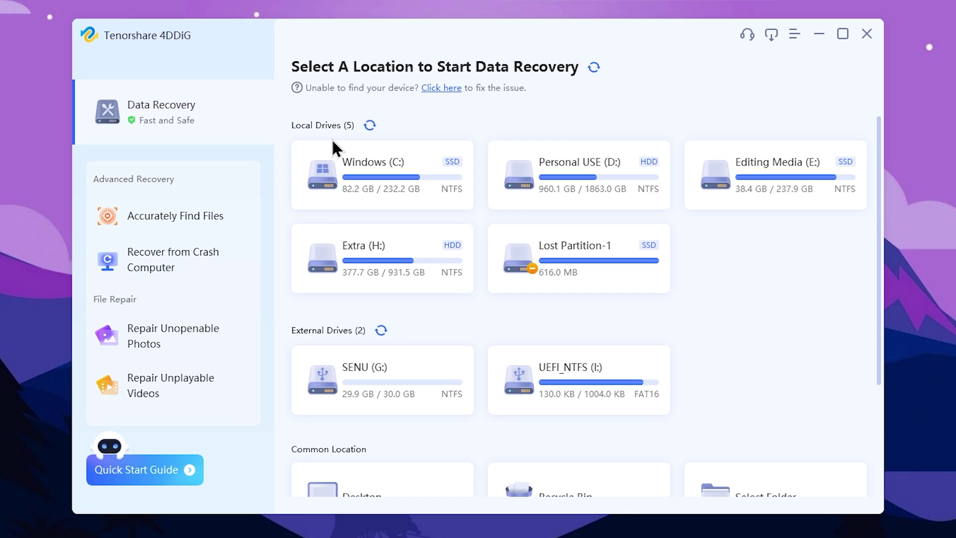
Switch to File Explorer and open the Personal Doc folder on the SENU (G:) drive.
key("super+e")
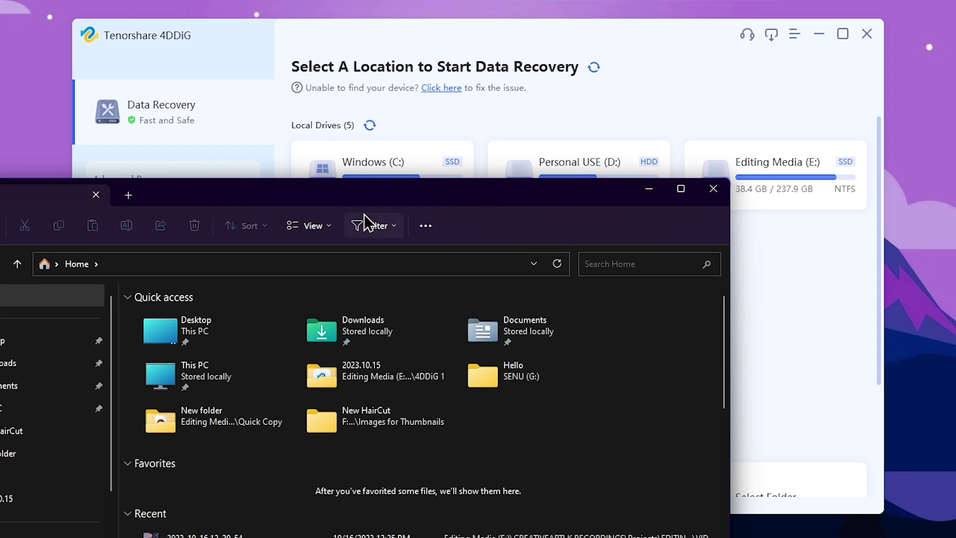
left_click_drag(405, 202, 510, 46)
left_click(190, 388)
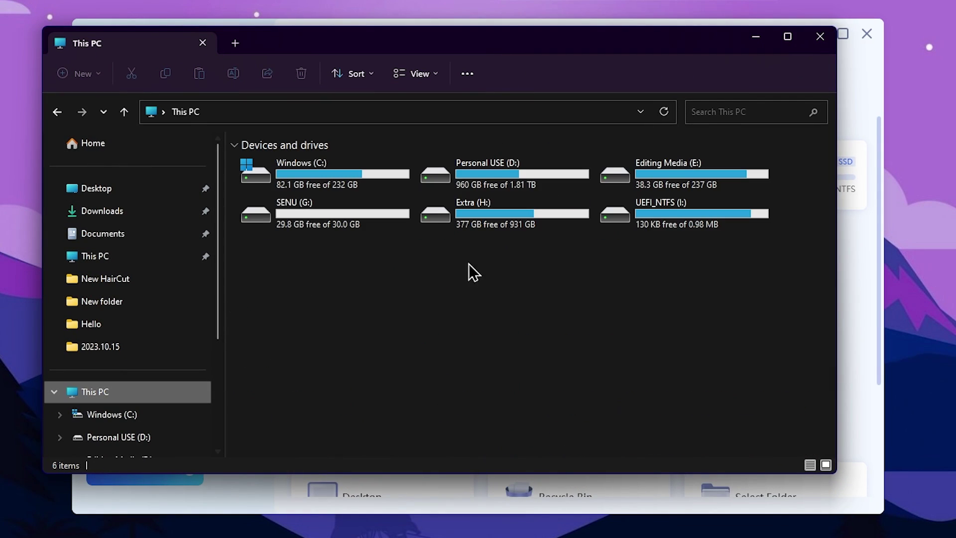
left_click(320, 226)
double_click(321, 225)
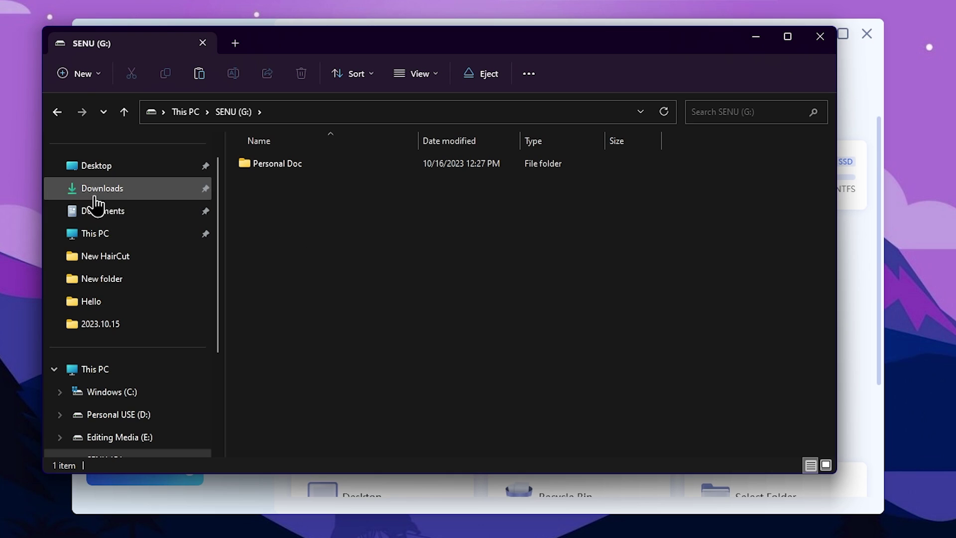
double_click(260, 171)
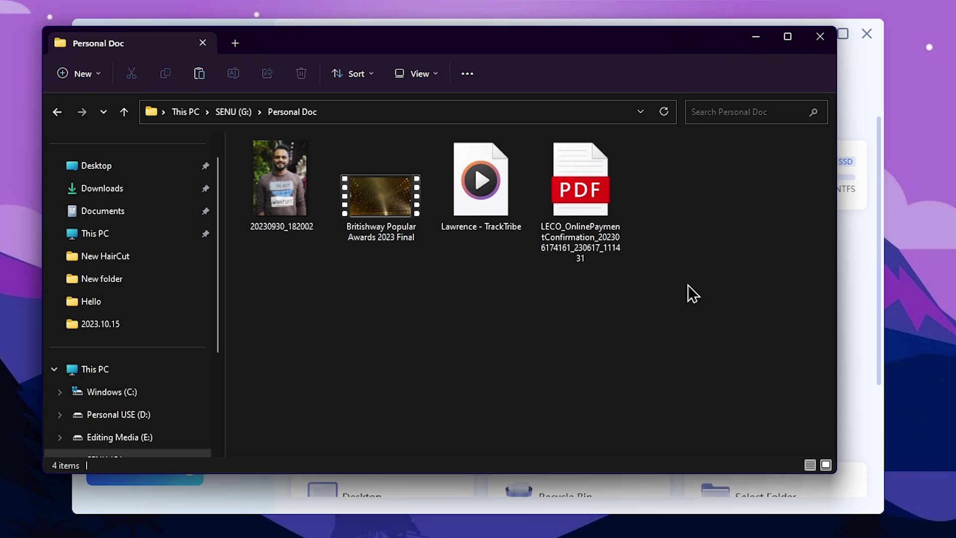
Permanently delete all four files in the Personal Doc folder.
left_click_drag(647, 289, 272, 169)
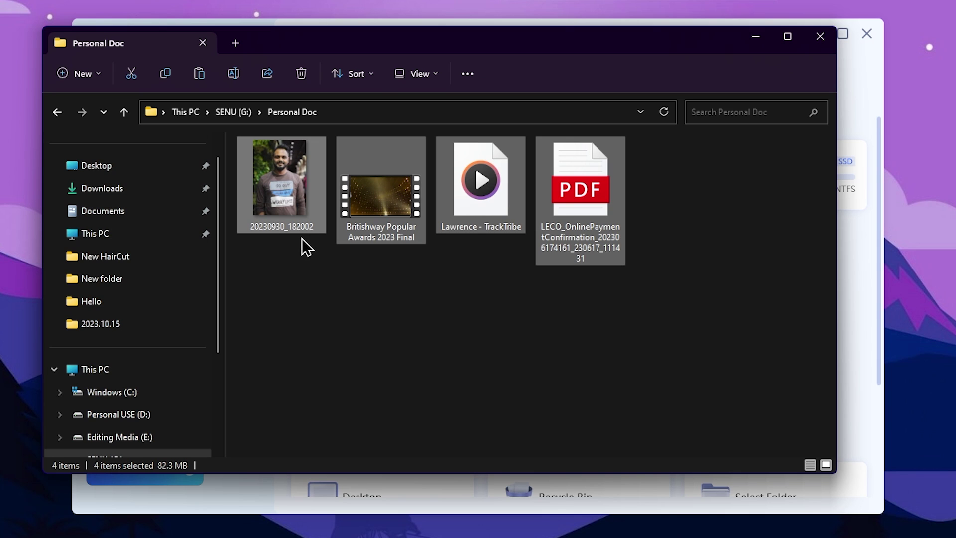
left_click(427, 309)
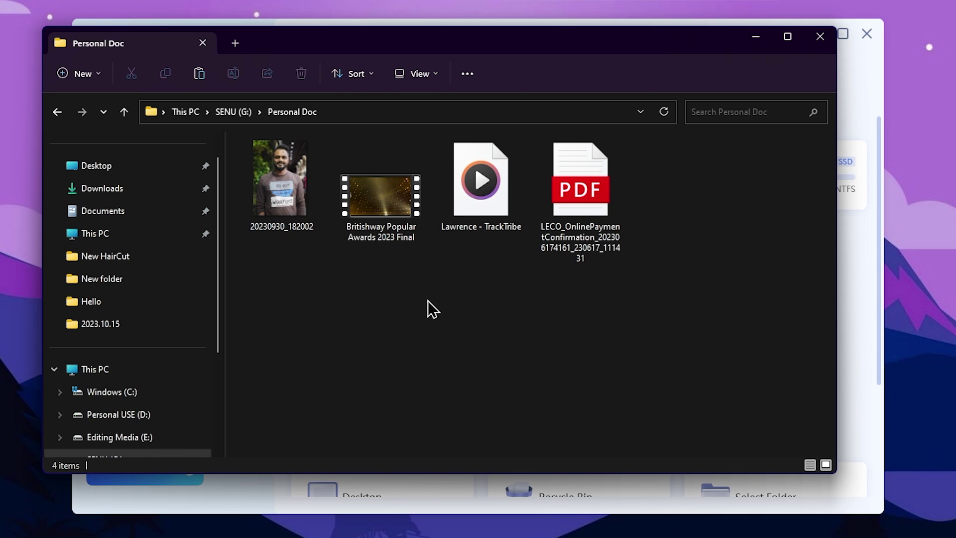
left_click_drag(642, 302, 244, 158)
key("shift+Delete")
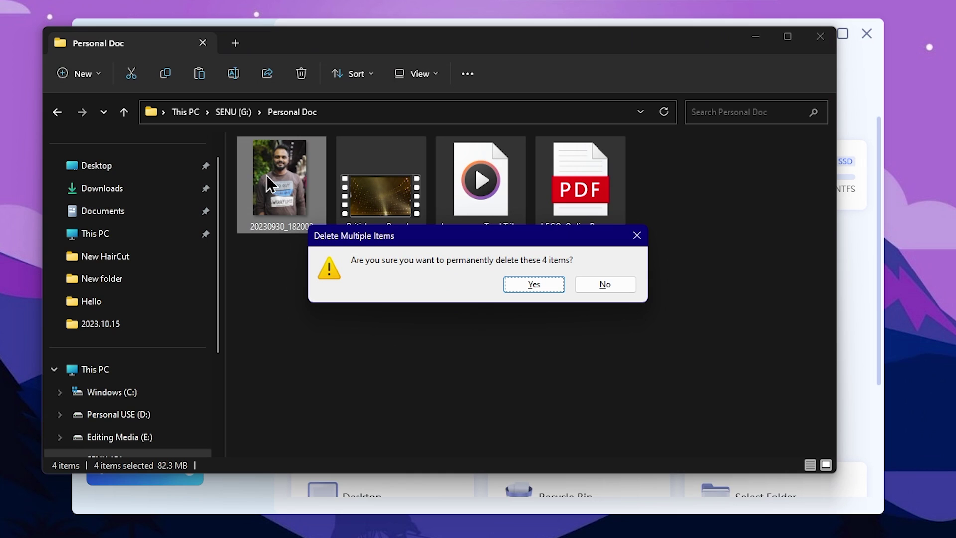
left_click(534, 284)
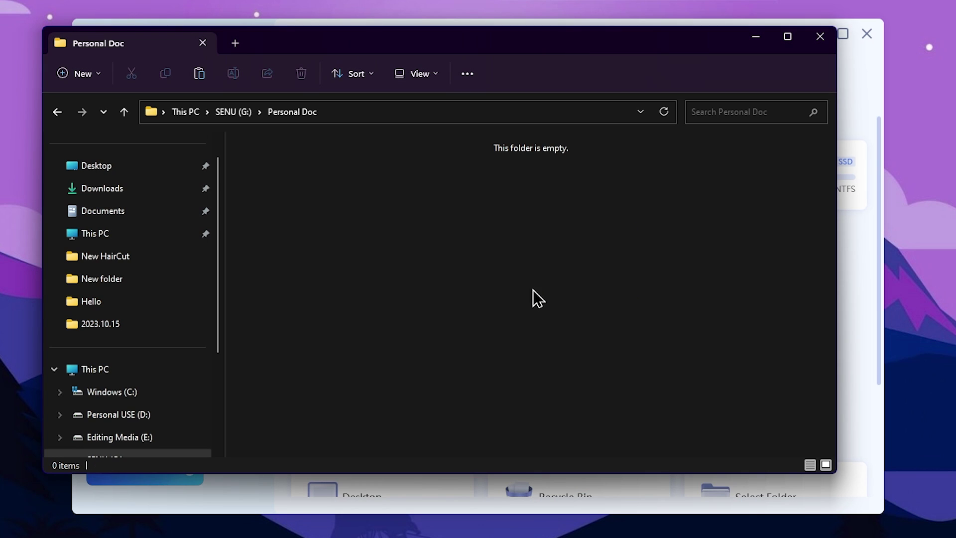
Return to the SENU (G:) drive, reopen Personal Doc to check its contents, and minimise File Explorer.
key("alt+Up")
double_click(313, 159)
left_click(757, 38)
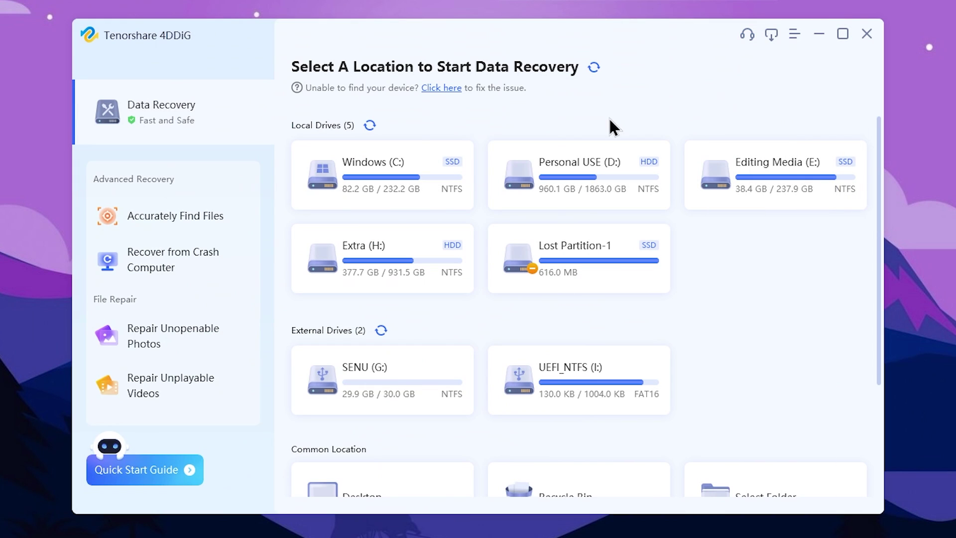
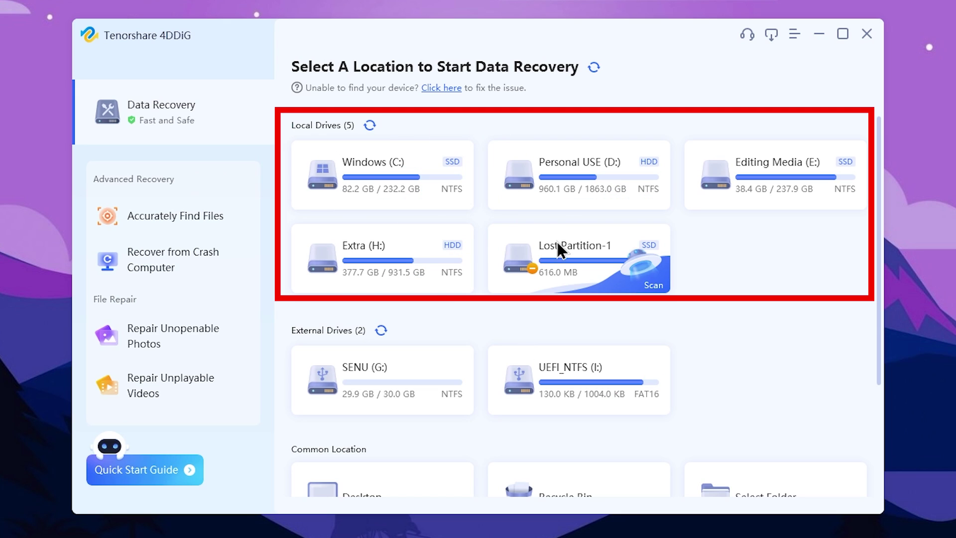
Choose the G:\Personal Doc folder as the location to recover data from.
mouse_move(787, 193)
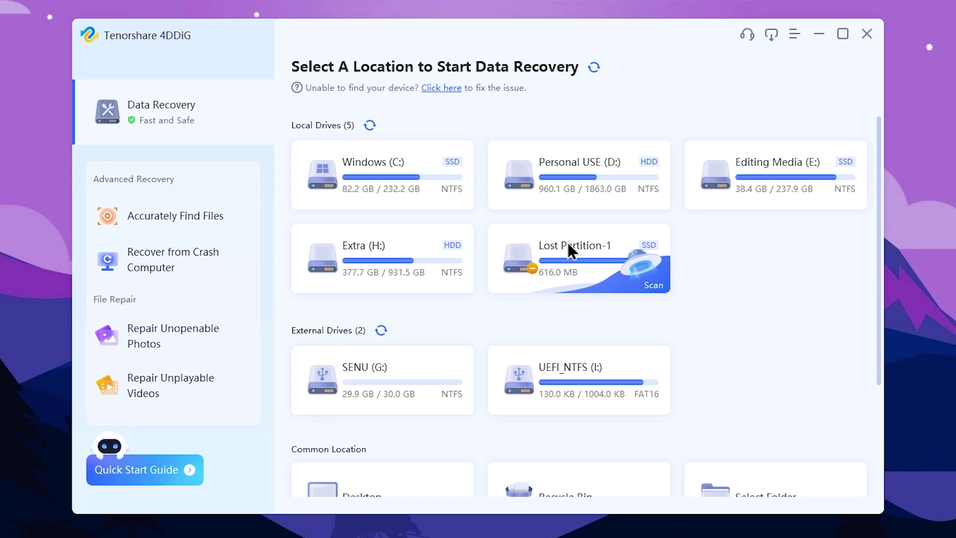
mouse_move(328, 384)
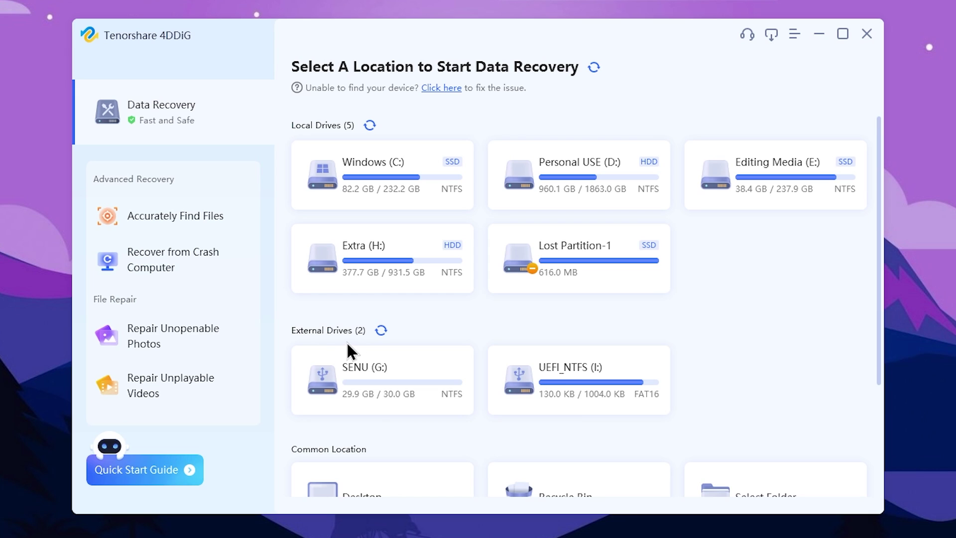
mouse_move(386, 357)
scroll(377, 406, "down", 3)
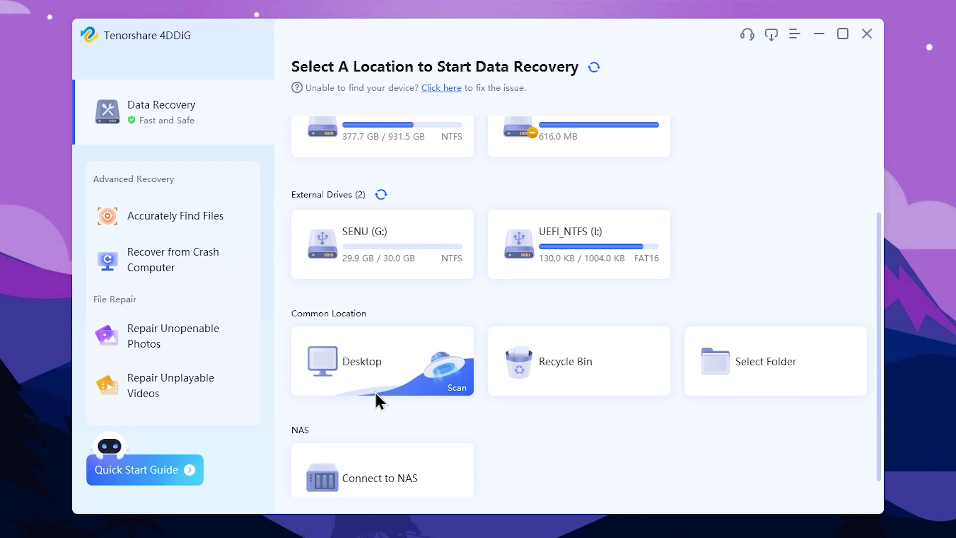
scroll(338, 353, "up", 1)
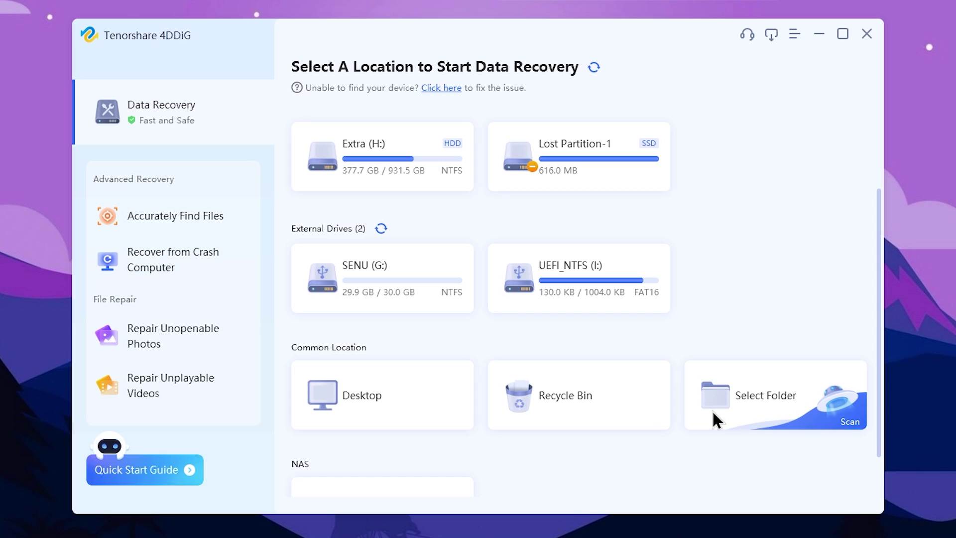
left_click(784, 416)
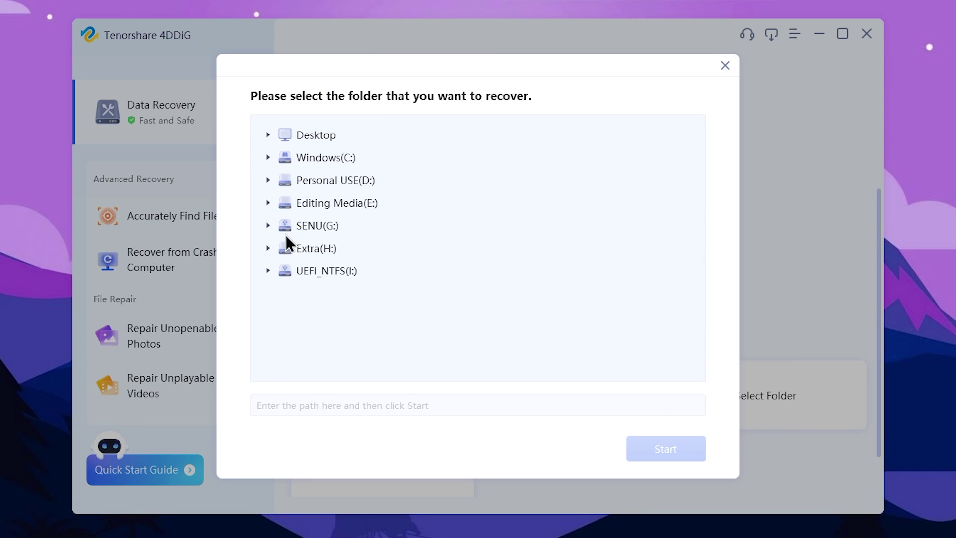
left_click(268, 225)
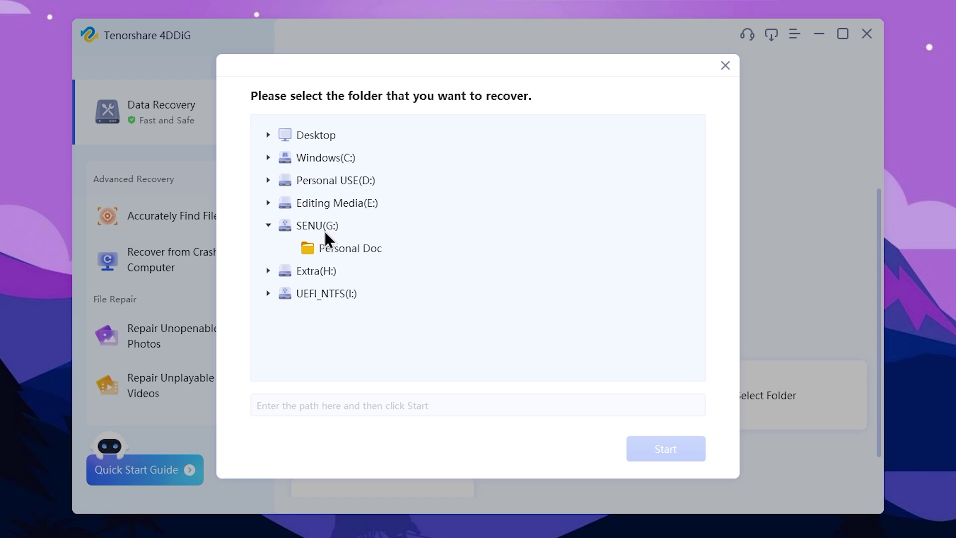
left_click(345, 246)
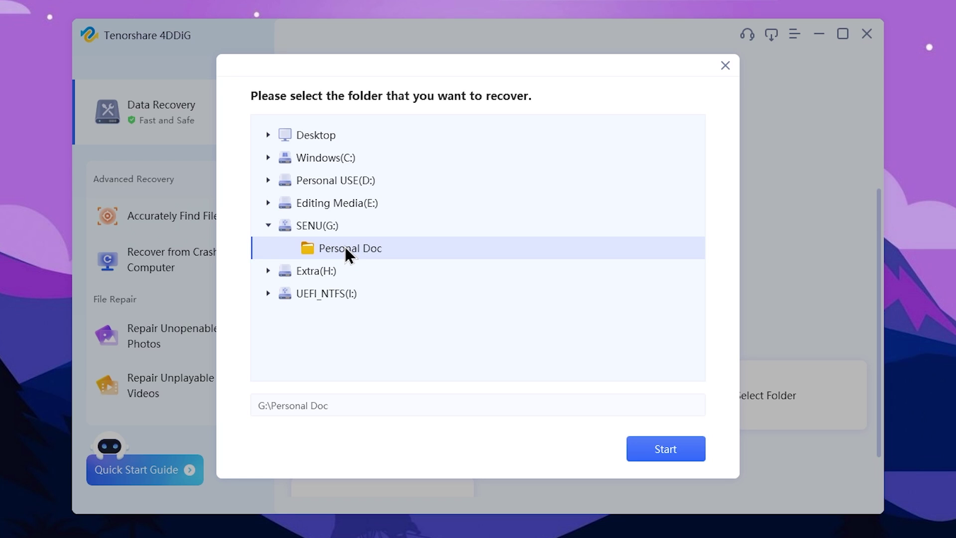
Scan the folder for Photo, Video, Document, Audio and Others file types, and dismiss the tips on finding files.
left_click(666, 449)
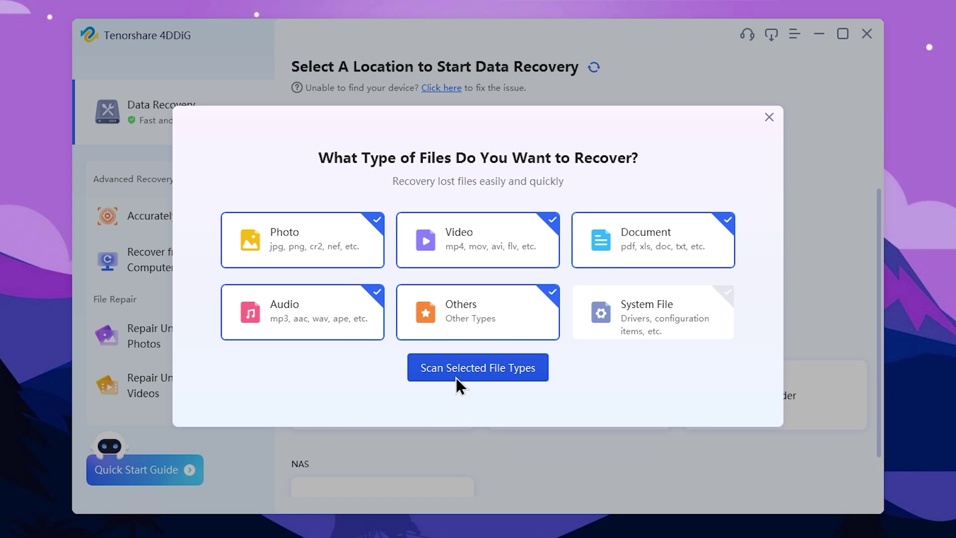
left_click(472, 369)
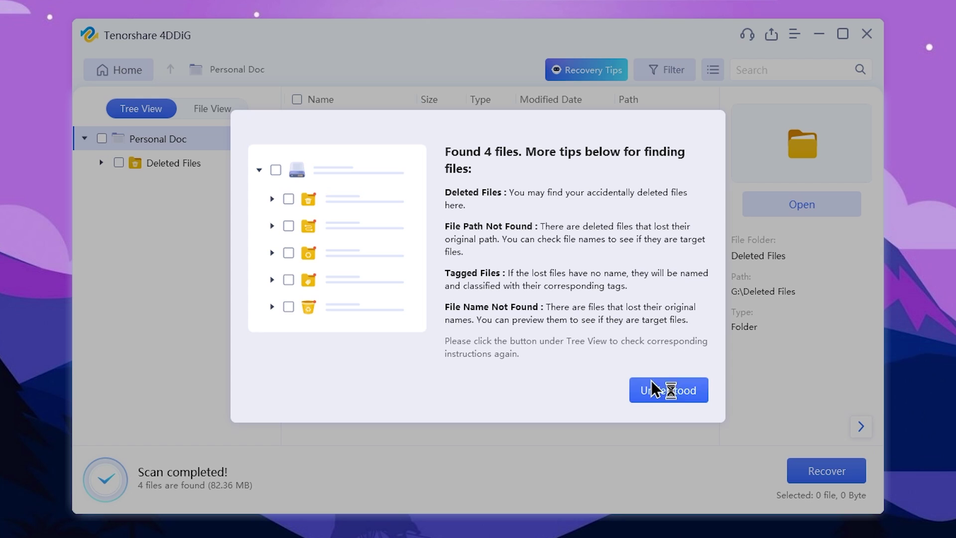
left_click(686, 397)
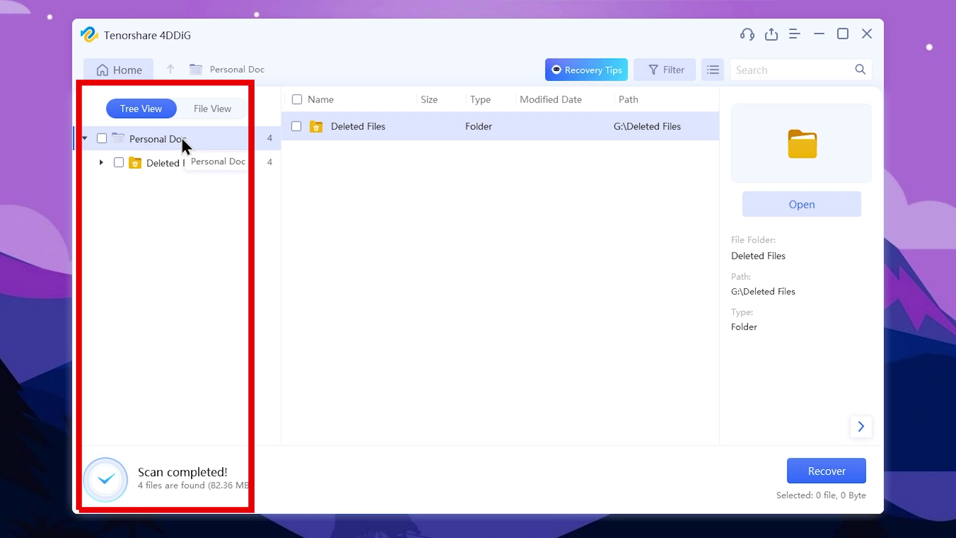
Open Personal Doc inside Deleted Files in the scan results and show the details of the JPG photo.
left_click(180, 165)
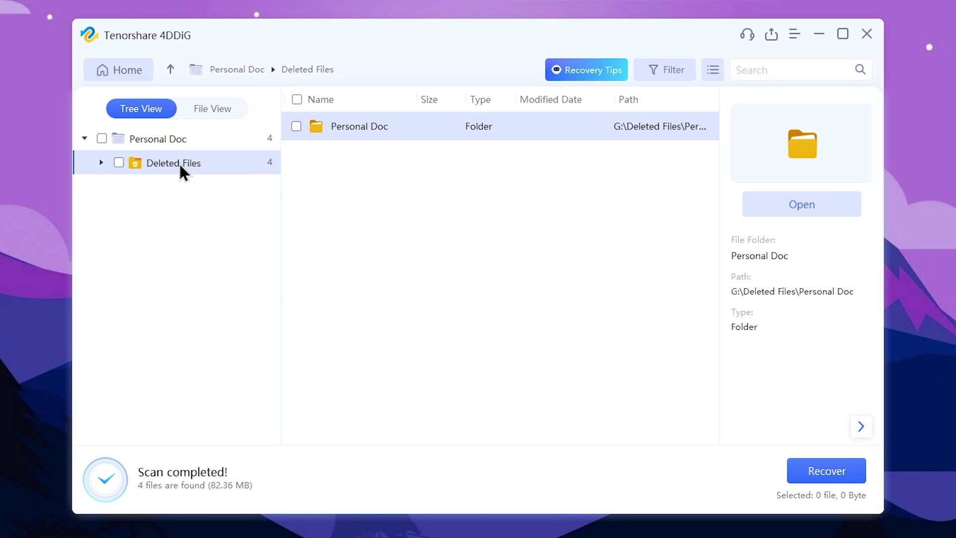
double_click(323, 131)
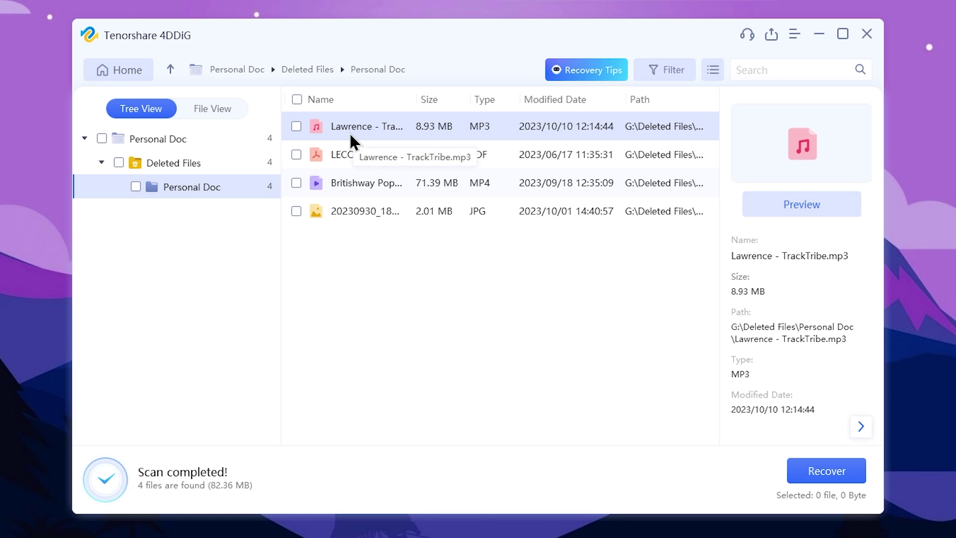
left_click(379, 216)
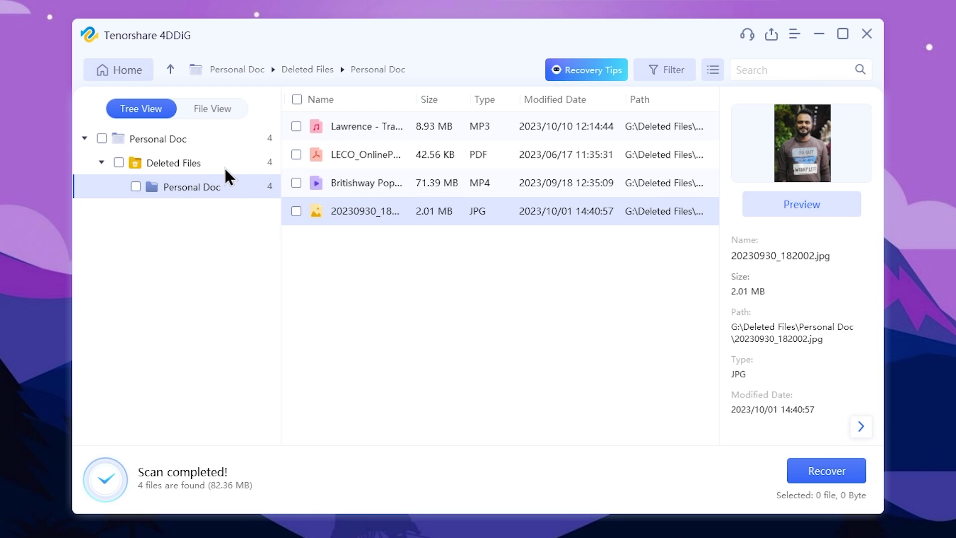
Mark the JPG, MP4, PDF and MP3 files for recovery and open the choice of a save path.
left_click(296, 212)
left_click(296, 183)
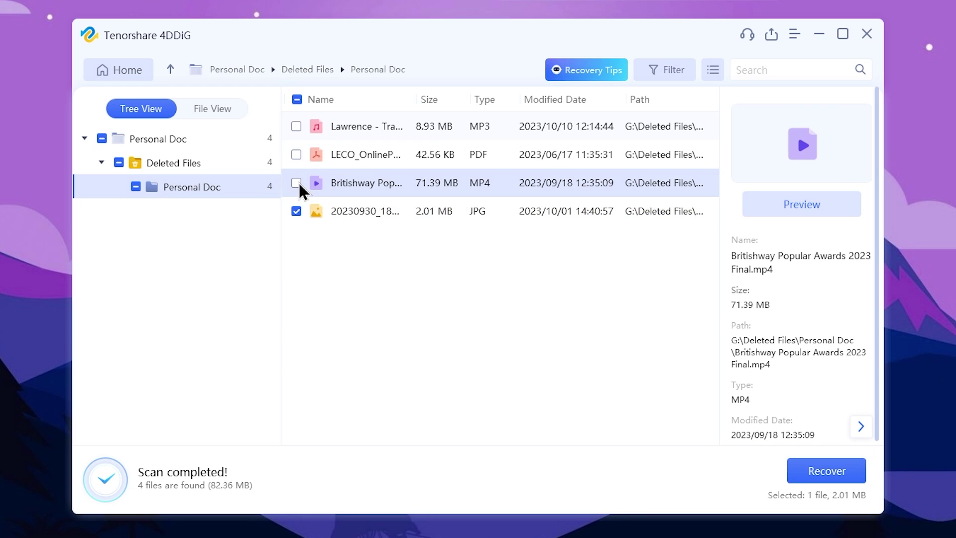
left_click(296, 154)
left_click(297, 126)
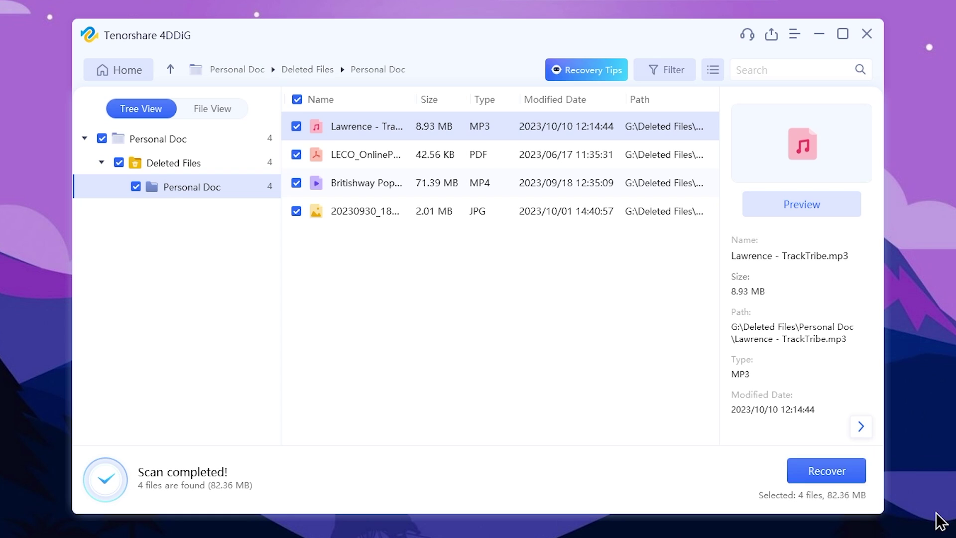
left_click(844, 474)
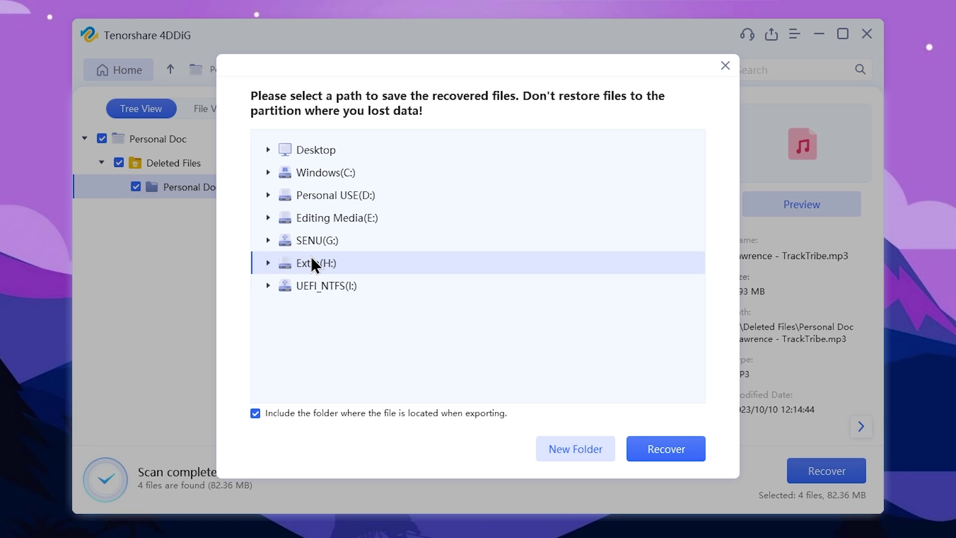
Recover the marked files to the Extra (H:) drive with the Recover Only option and open the recovered output.
left_click(268, 264)
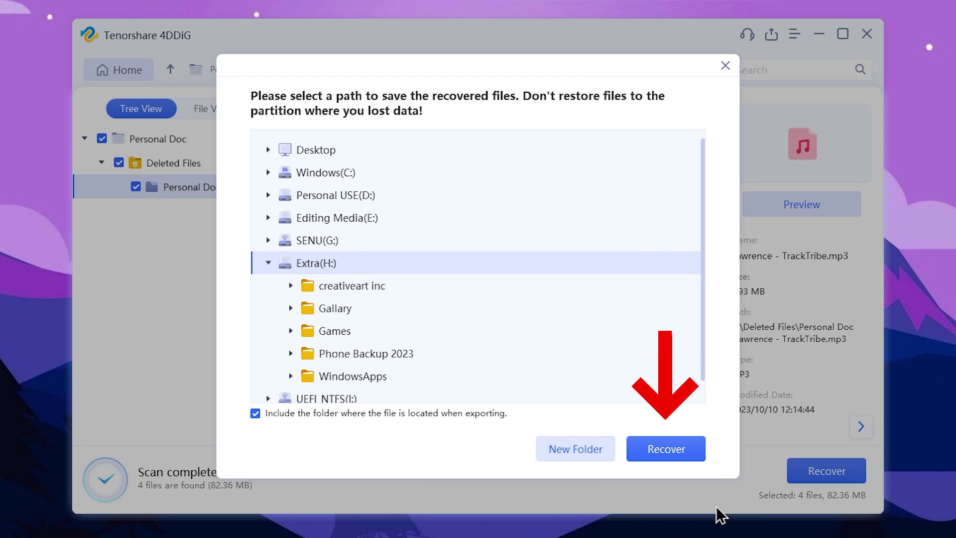
left_click(678, 456)
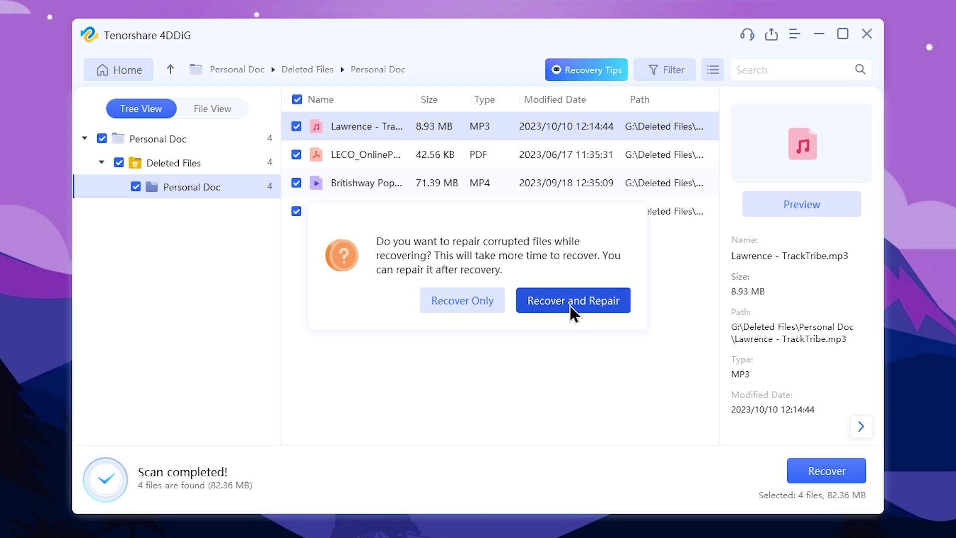
left_click(489, 310)
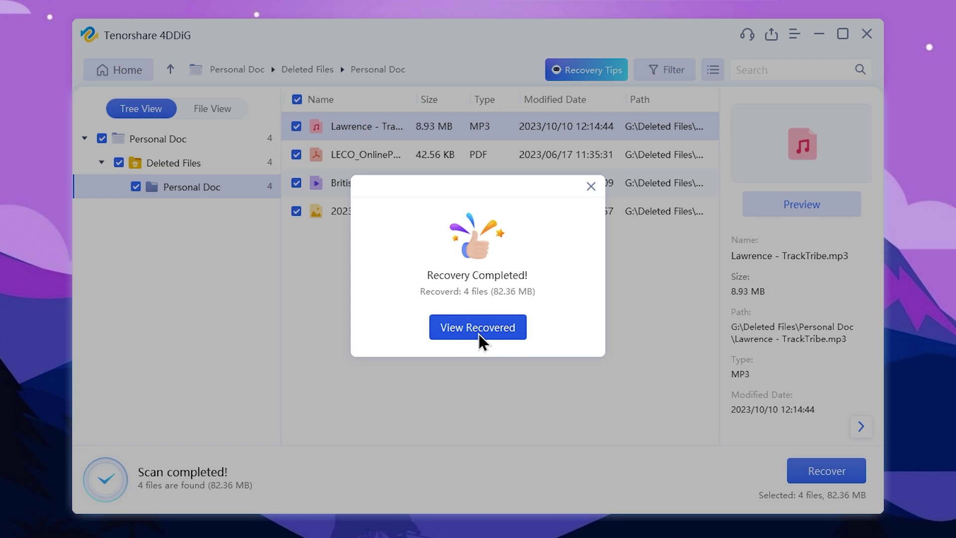
left_click(488, 333)
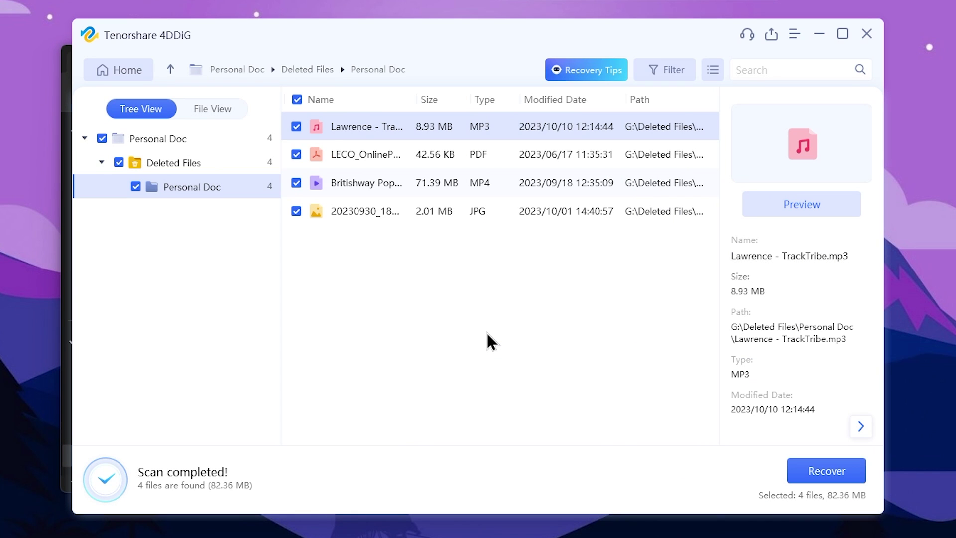
In File Explorer, open the recovered Personal Doc folder on Extra (H:) under 4DDIG_20231016_123509, G and Deleted Files.
left_click(818, 37)
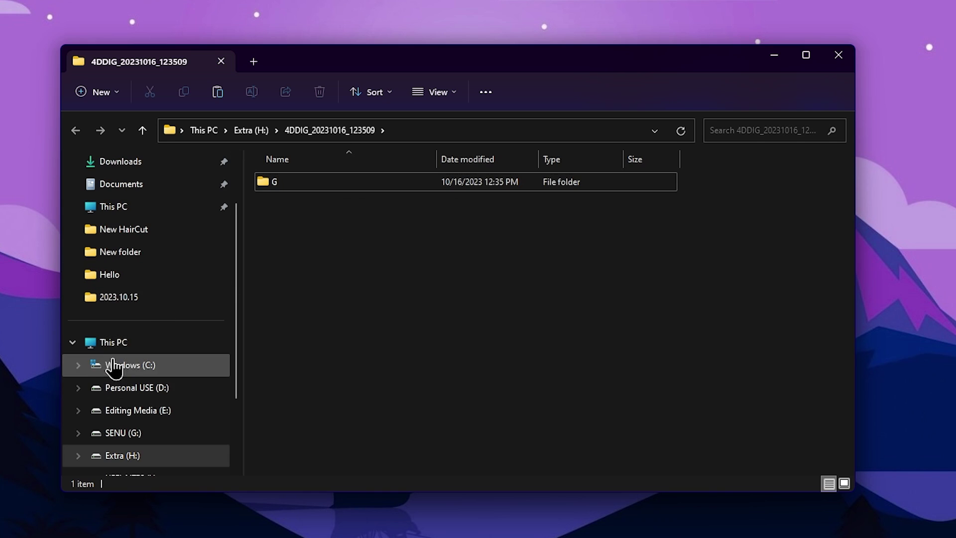
left_click(163, 342)
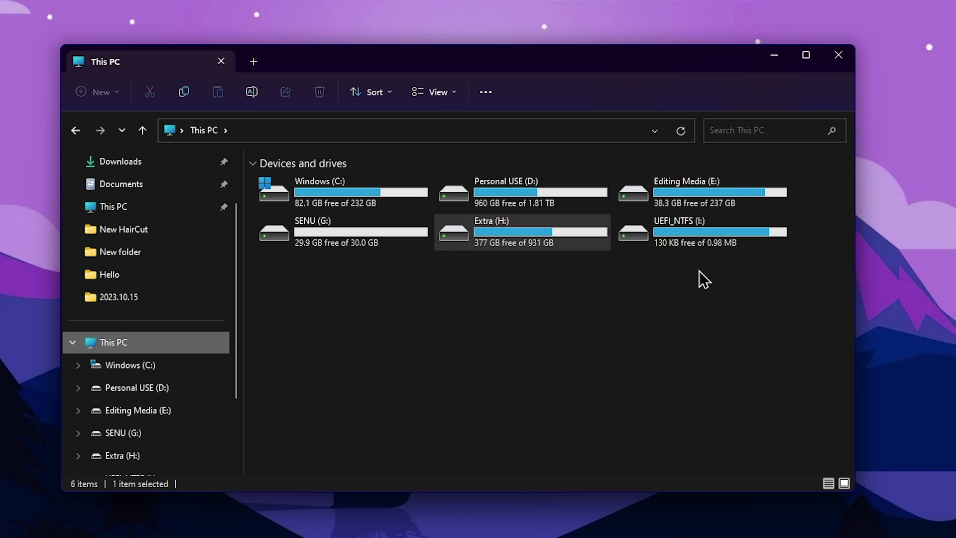
double_click(523, 238)
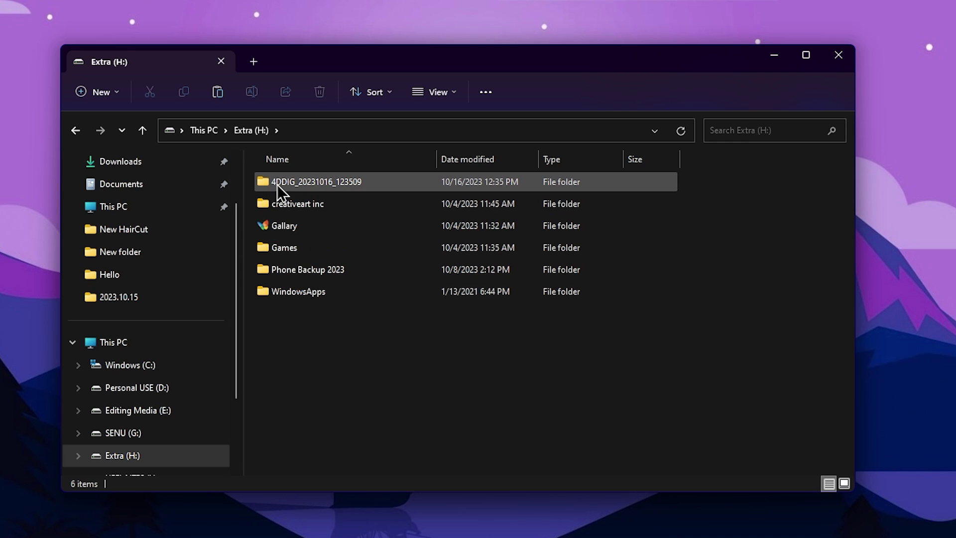
mouse_move(312, 192)
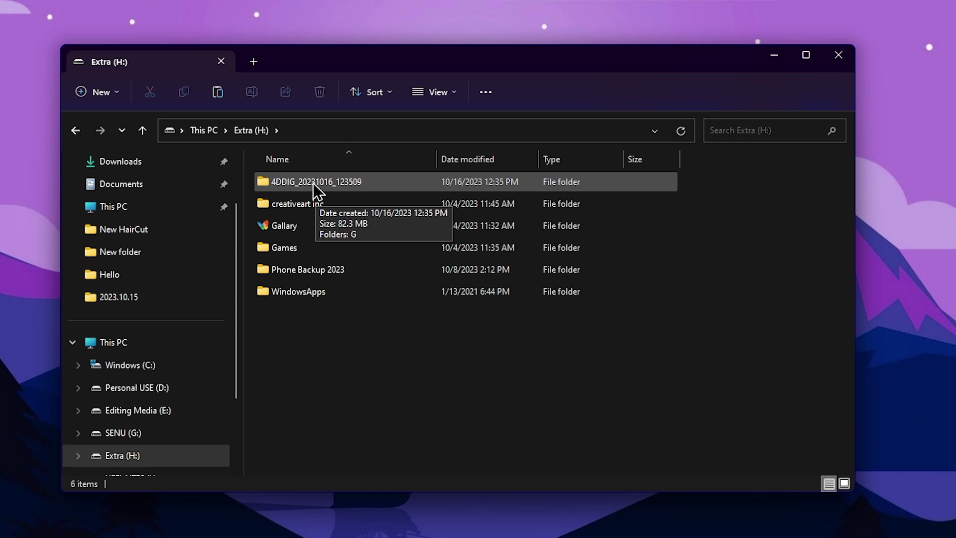
double_click(314, 188)
double_click(301, 178)
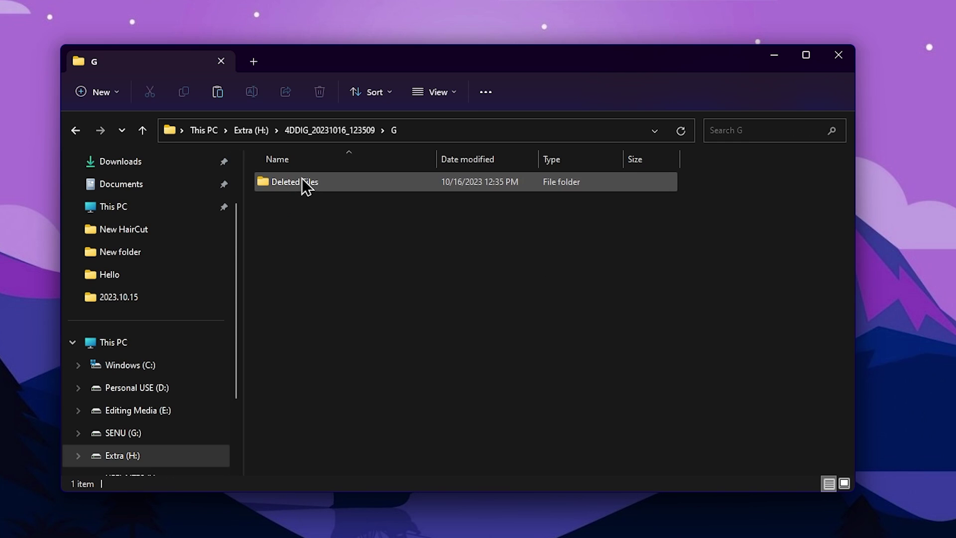
double_click(318, 184)
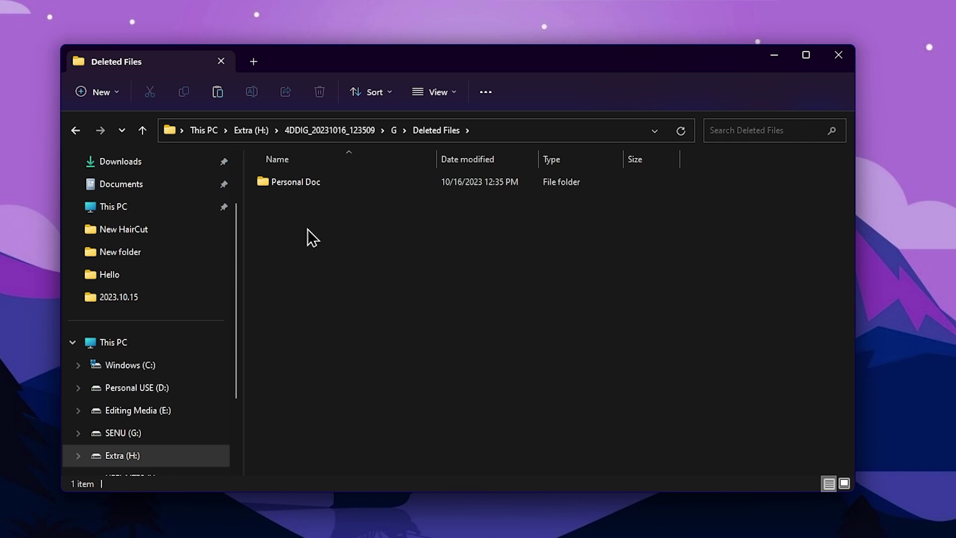
double_click(318, 183)
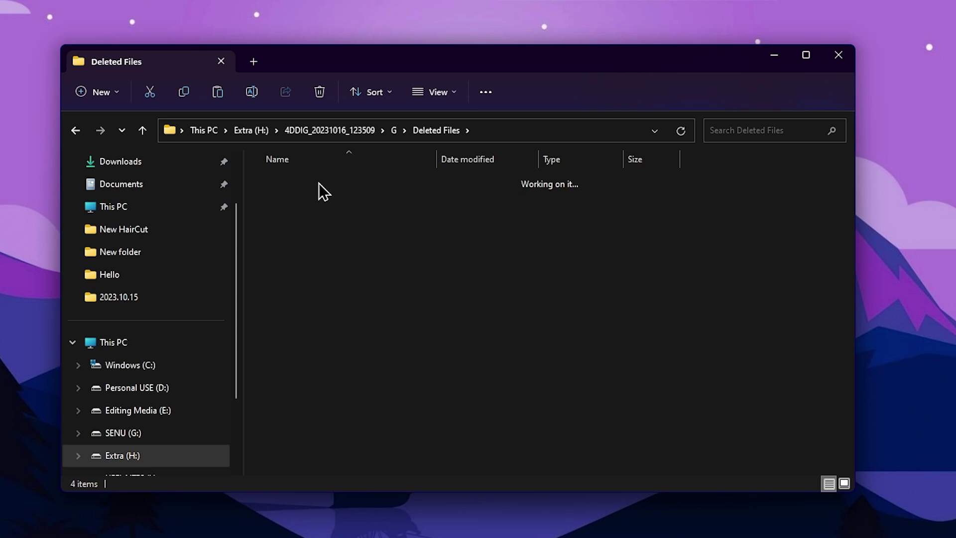
Change the Personal Doc folder's view to show its files as large thumbnails.
right_click(277, 283)
mouse_move(365, 336)
left_click(507, 337)
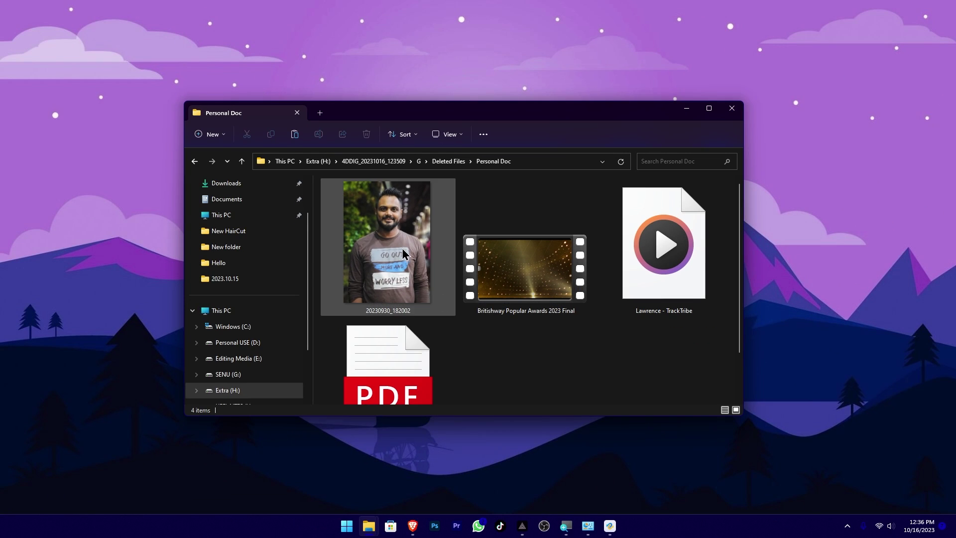
Open the recovered JPG photo and play the recovered MP3 track to check them, closing each viewer.
double_click(404, 254)
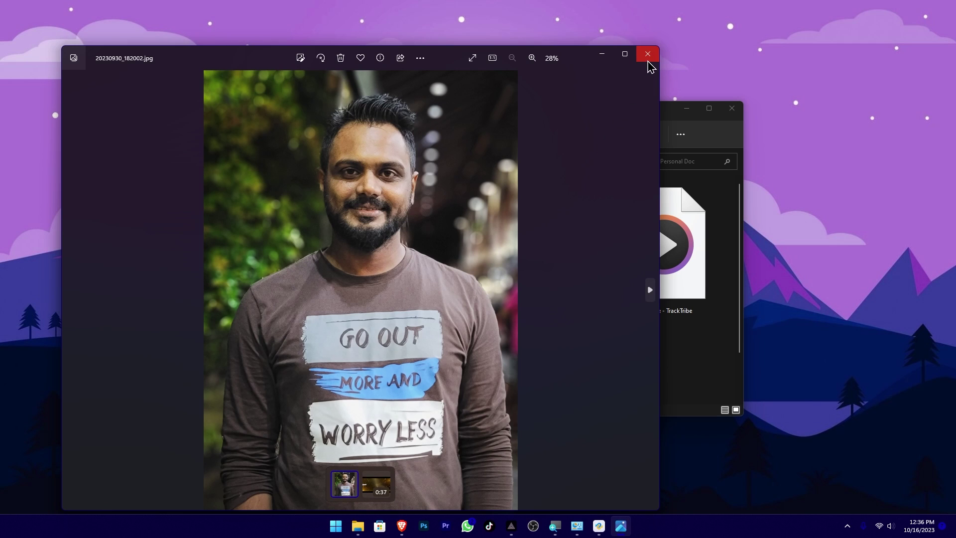
left_click(648, 54)
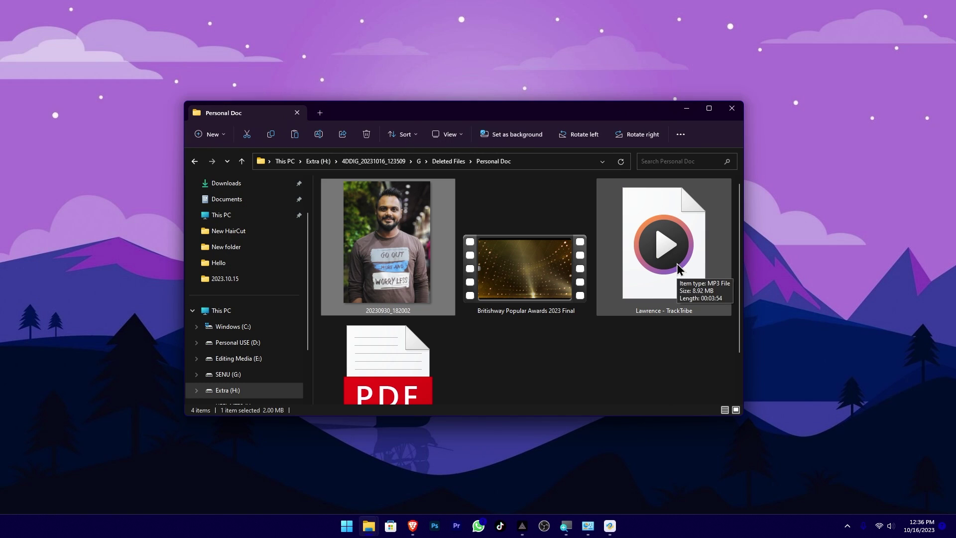
double_click(677, 264)
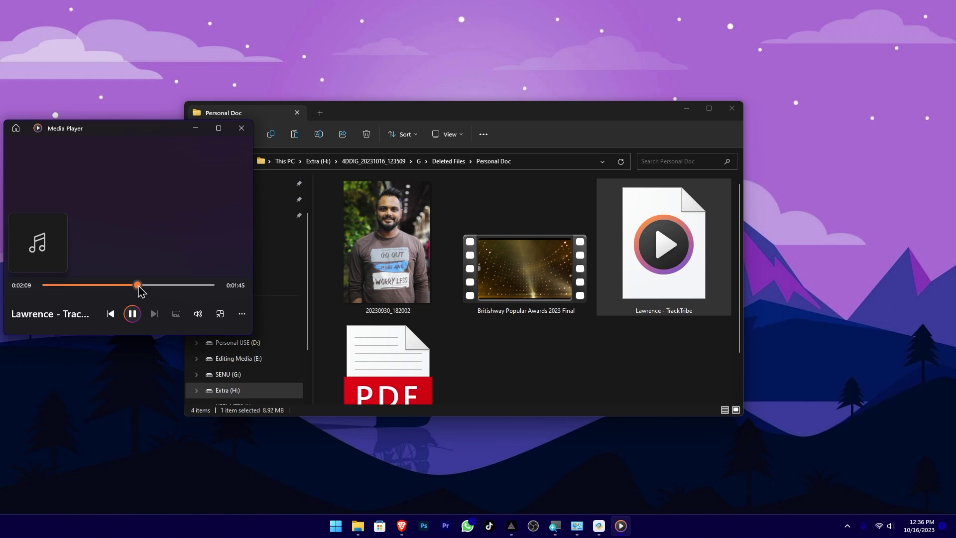
left_click(241, 129)
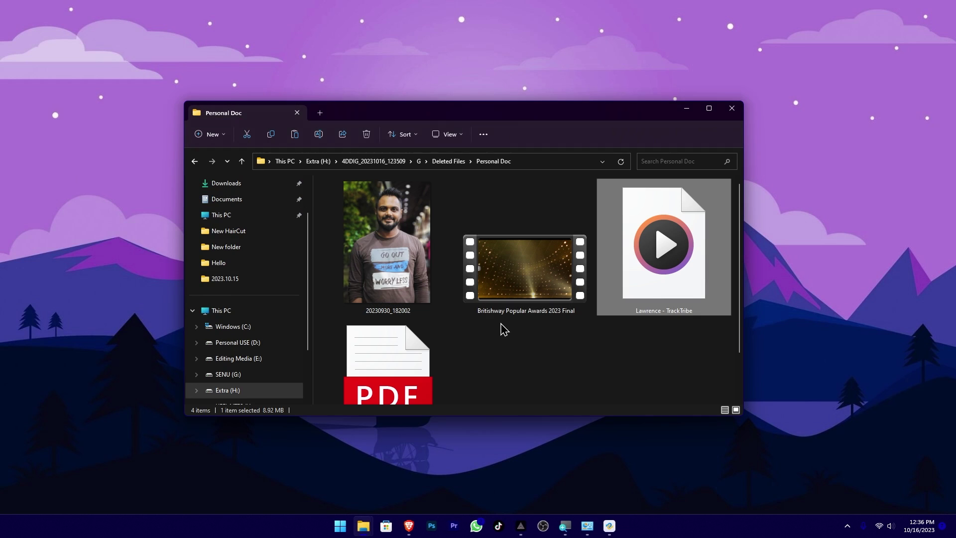
Open the recovered PDF and play part of the Britishway Popular Awards 2023 Final video, closing each viewer.
left_click(403, 360)
double_click(404, 360)
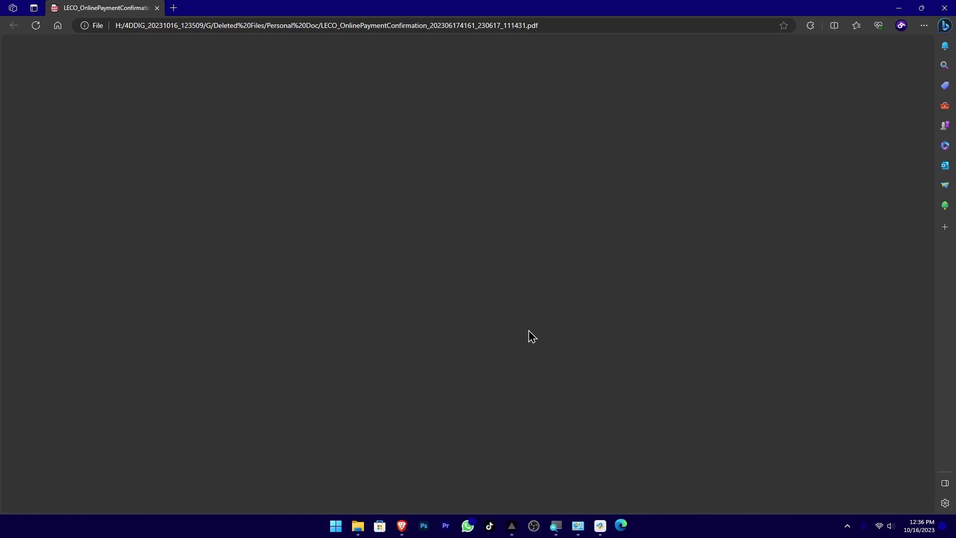
key("ctrl+w")
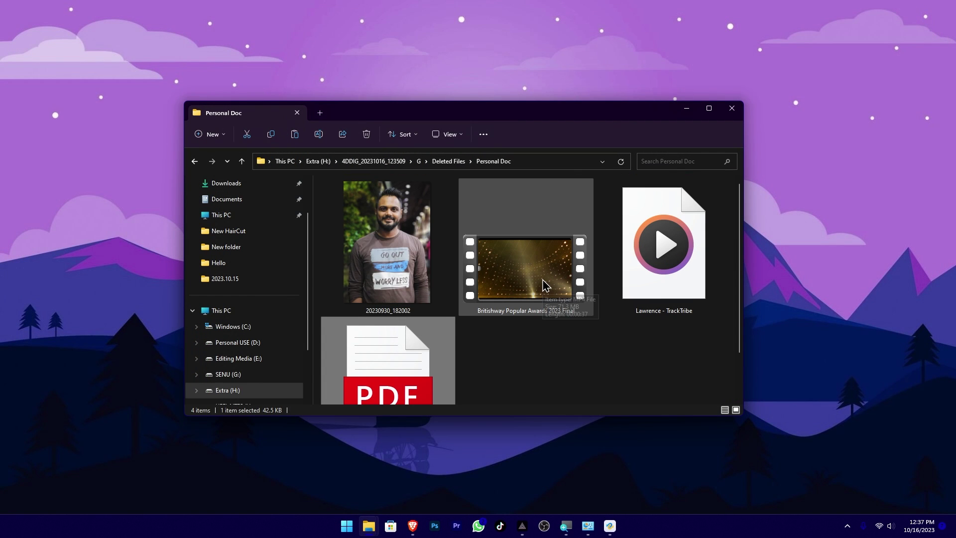
double_click(546, 286)
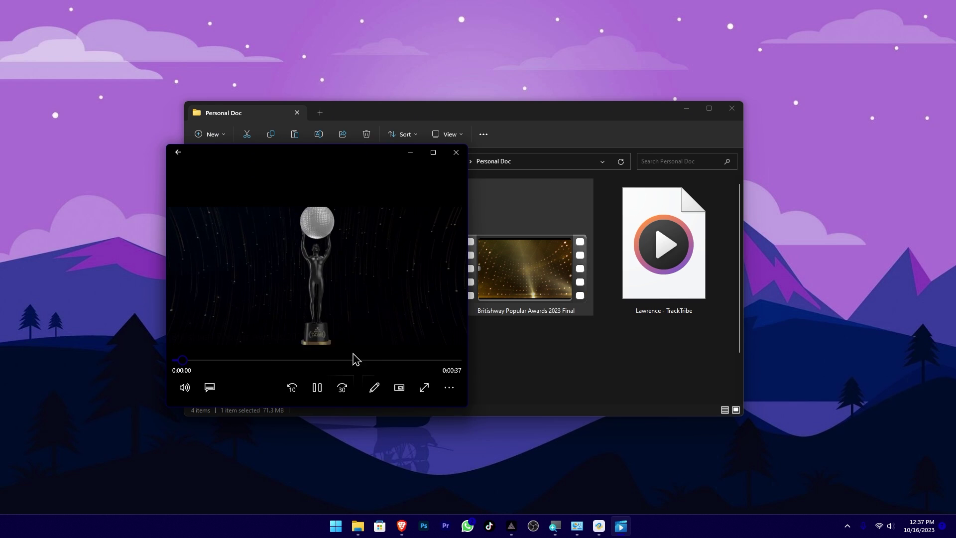
left_click_drag(182, 359, 299, 360)
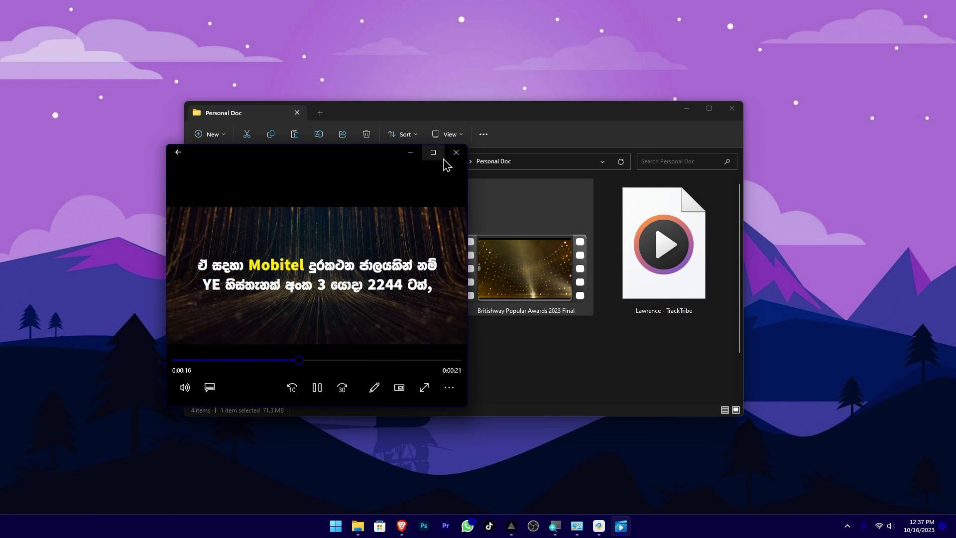
left_click(456, 152)
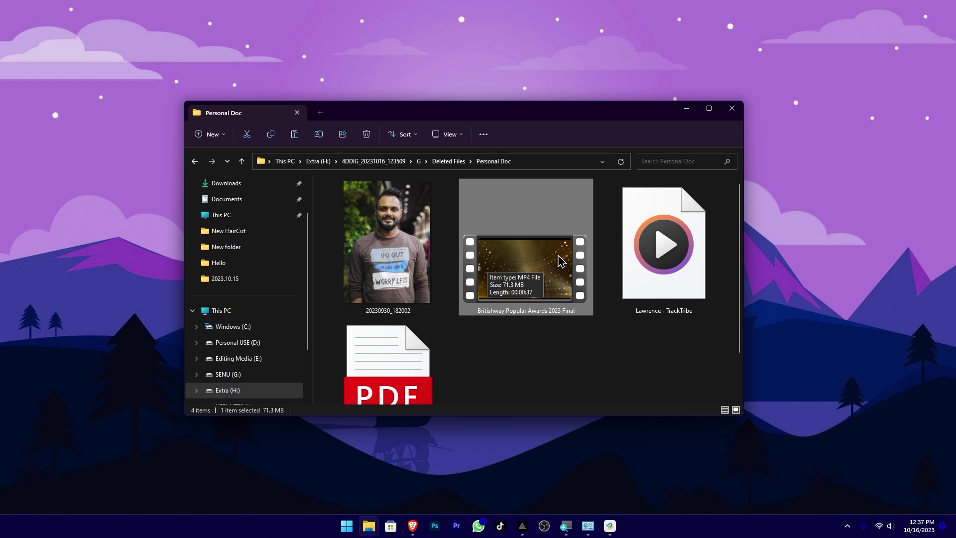
Switch back to Tenorshare 4DDiG and return from the scan results to its homepage.
left_click(687, 109)
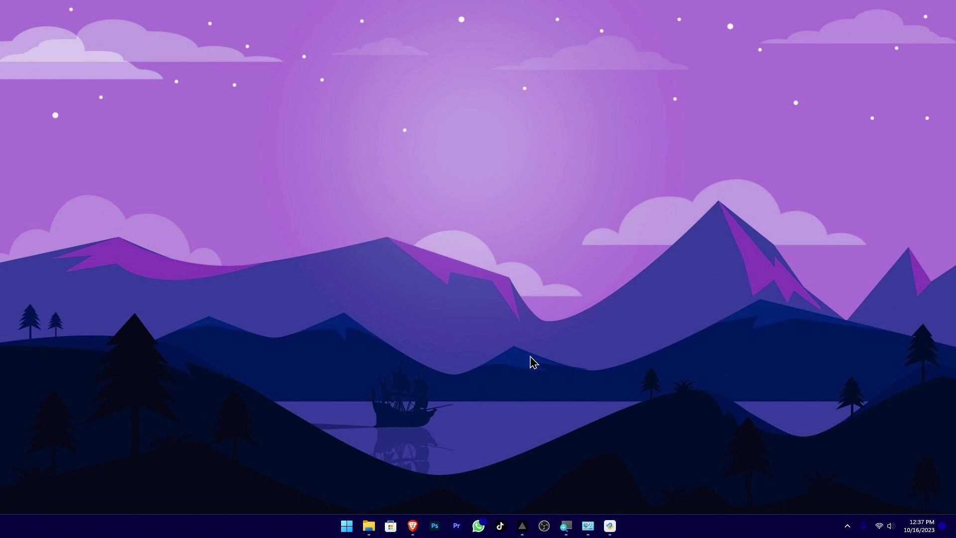
left_click(610, 526)
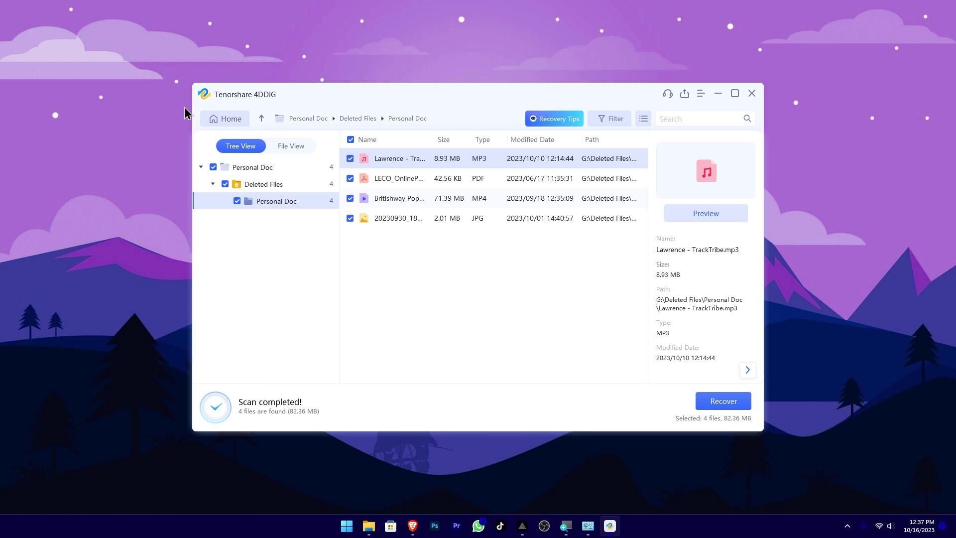
left_click(222, 121)
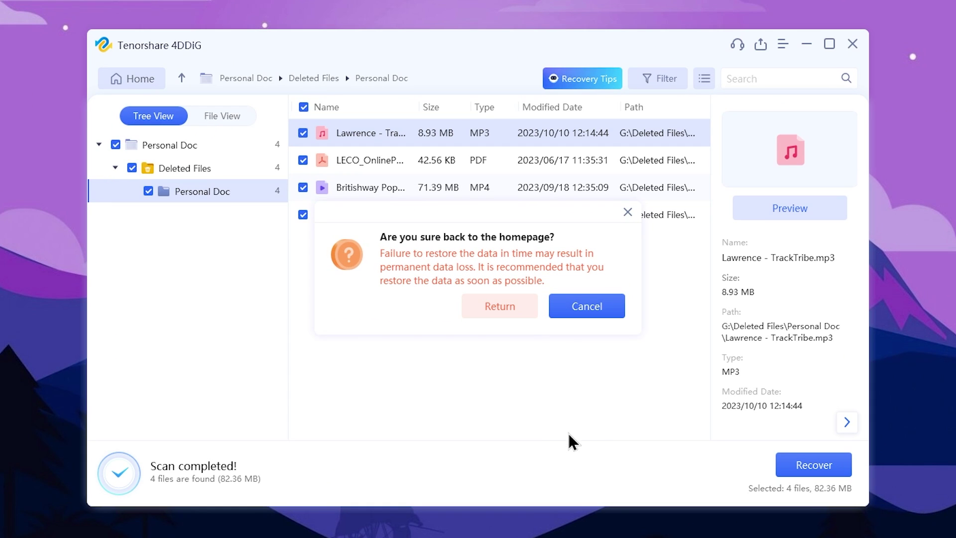
left_click(525, 324)
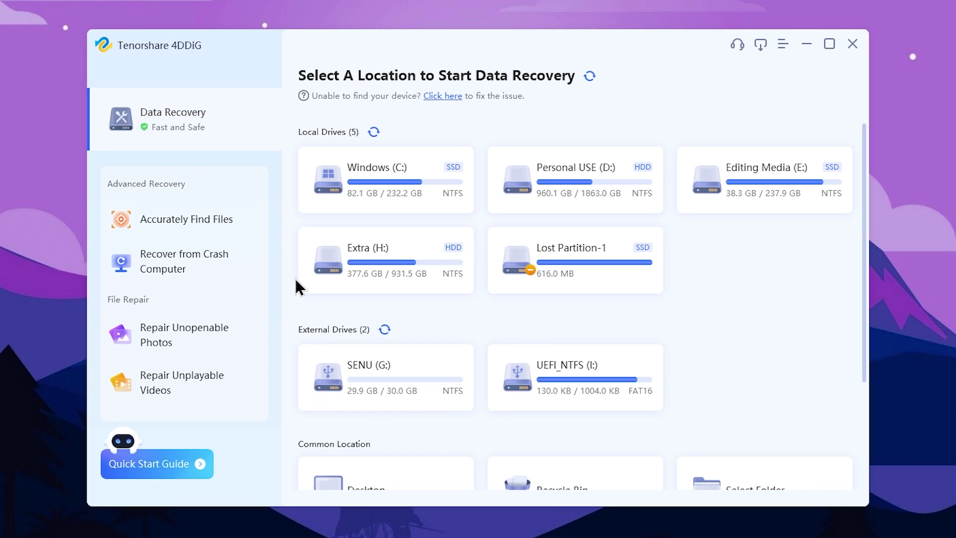
Look over the local drives, external drives and common locations offered for data recovery.
mouse_move(452, 155)
mouse_move(336, 380)
scroll(412, 377, "down", 3)
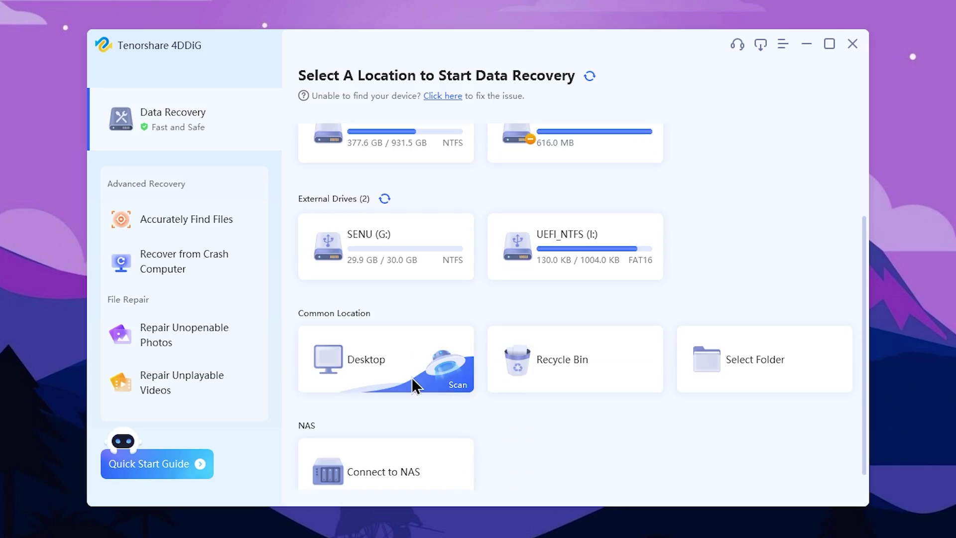
scroll(411, 374, "up", 3)
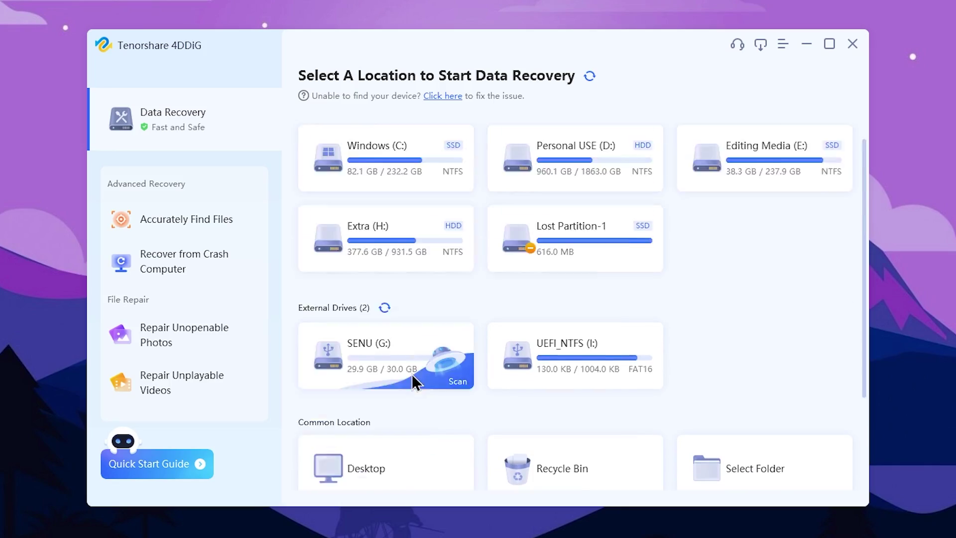